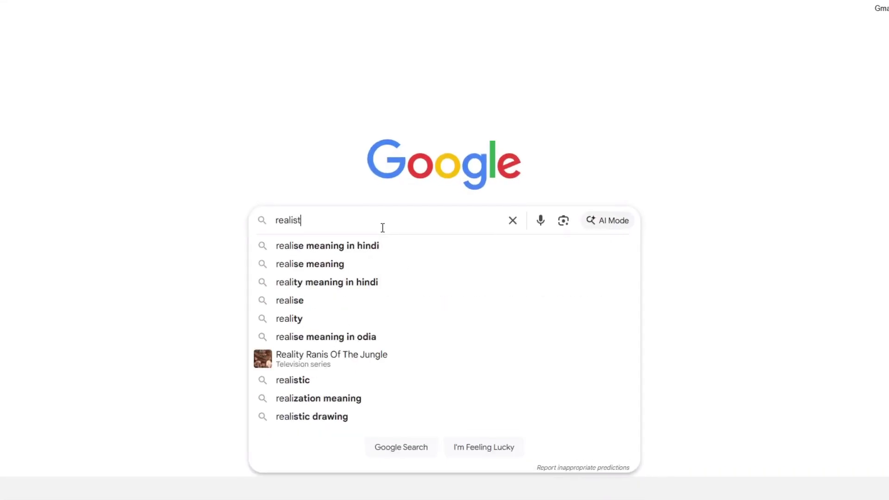
# Search Google Images for "realistic grass for unreal engine" and browse the results
pyautogui.press('Return')
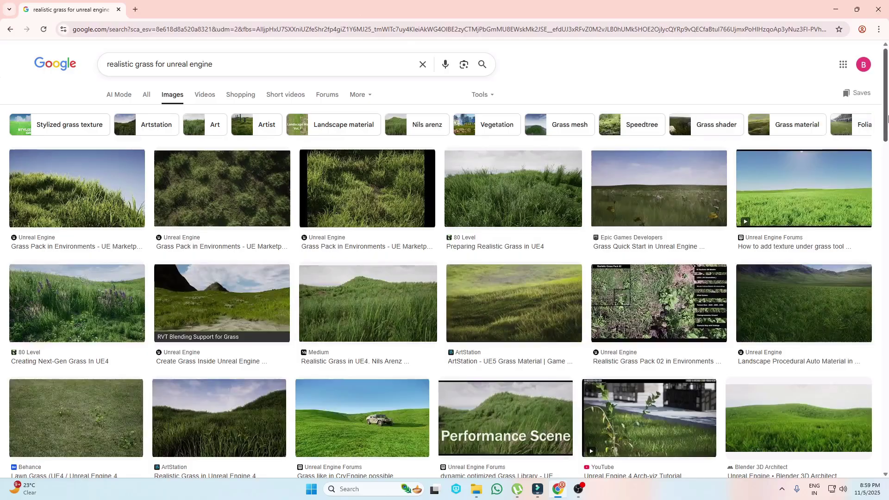
pyautogui.scroll(-5, 886, 165)
pyautogui.moveTo(886, 165); pyautogui.dragTo(886, 264)
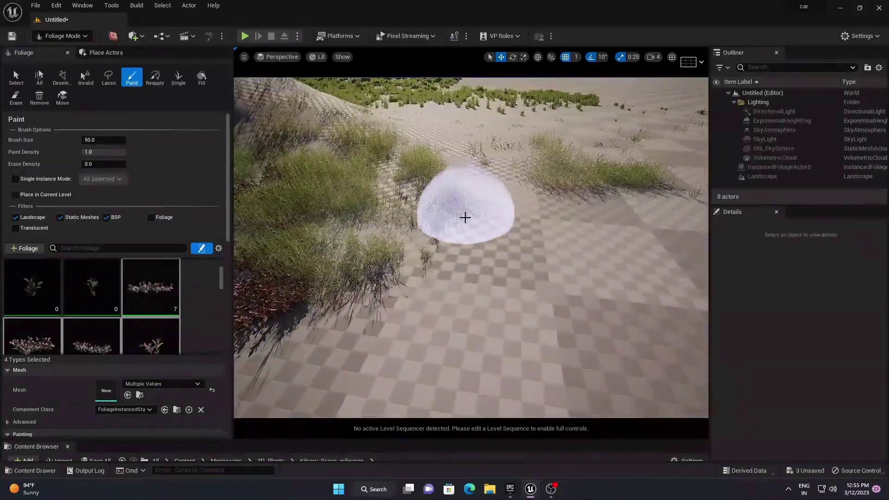
# In Unreal Engine, paint the selected grass foliage types over the bare landscape with a brush size of 50
pyautogui.moveTo(448, 159); pyautogui.dragTo(574, 262)
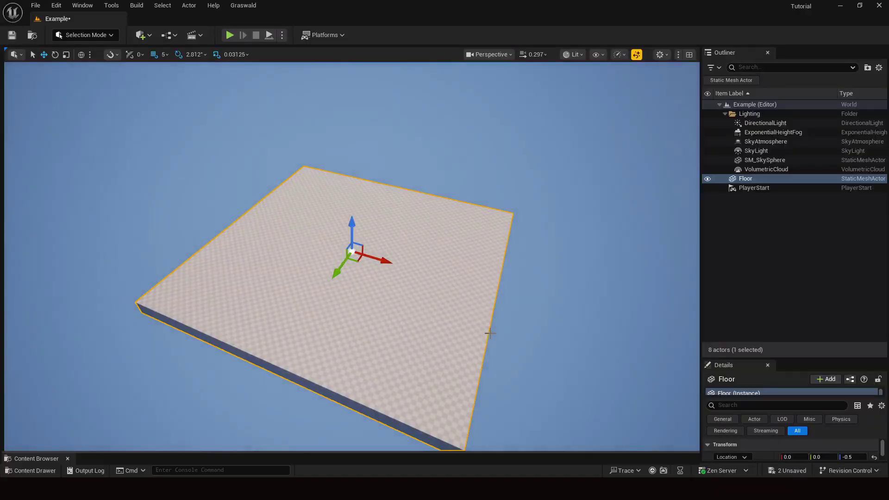
pyautogui.moveTo(351, 256)
pyautogui.mouseDown(button='right')
pyautogui.moveTo(252, 257)
pyautogui.moveTo(328, 281)
pyautogui.moveTo(341, 252)
pyautogui.mouseUp(button='right')
pyautogui.keyDown('alt'); pyautogui.moveTo(491, 334); pyautogui.dragTo(387, 277); pyautogui.keyUp('alt')
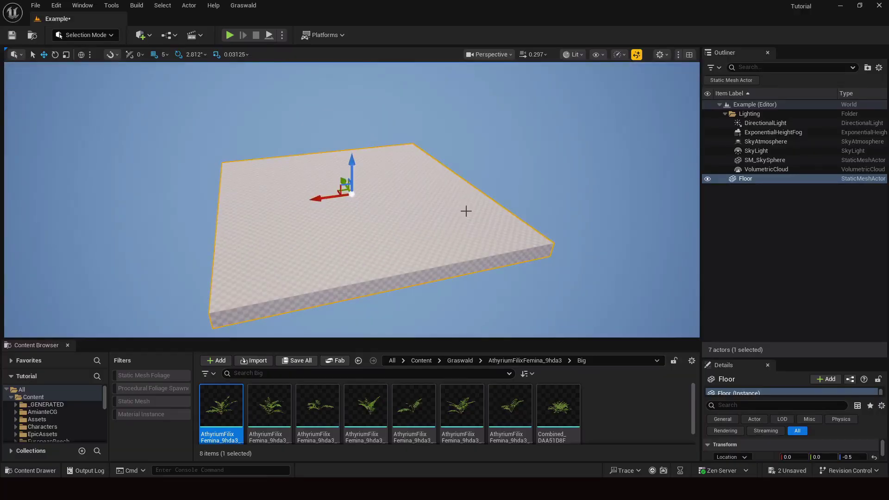
pyautogui.keyDown('alt'); pyautogui.moveTo(465, 211); pyautogui.dragTo(537, 216); pyautogui.keyUp('alt')
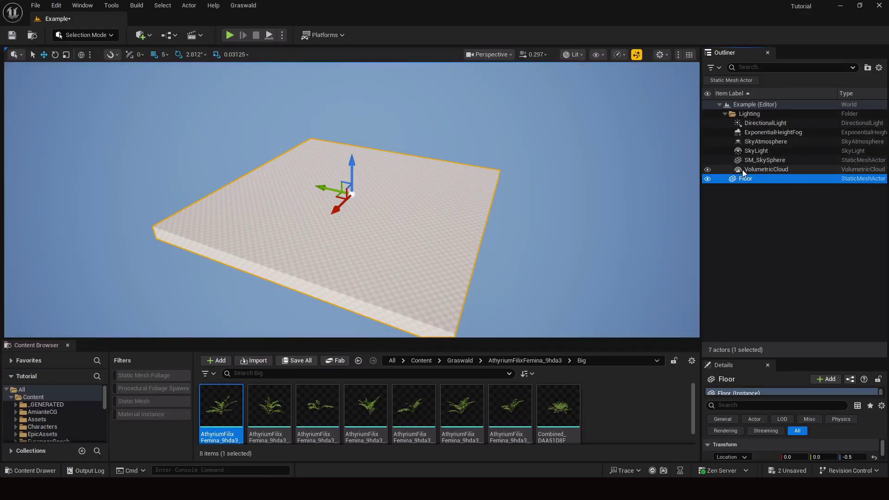
pyautogui.keyDown('alt'); pyautogui.moveTo(523, 180); pyautogui.dragTo(384, 180); pyautogui.keyUp('alt')
pyautogui.keyDown('alt'); pyautogui.moveTo(481, 185); pyautogui.dragTo(524, 183); pyautogui.keyUp('alt')
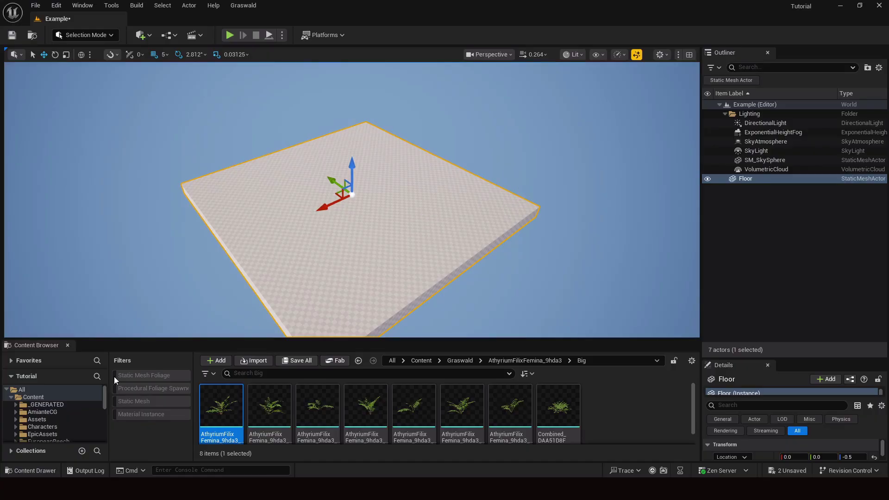
# Place the fern mesh AthyriumFilixFemina_9hda3_Big_lod0_0 from Graswald's Big folder onto the floor
pyautogui.moveTo(133, 339); pyautogui.dragTo(132, 290)
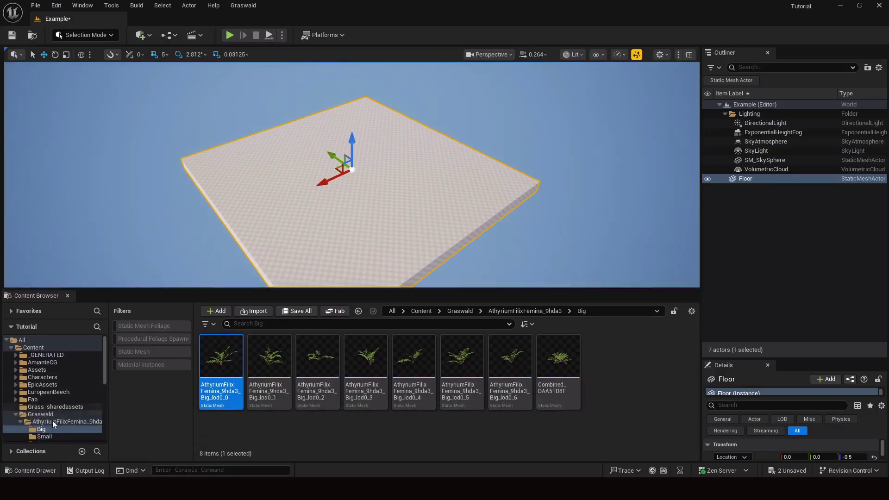
pyautogui.scroll(-4, 51, 419)
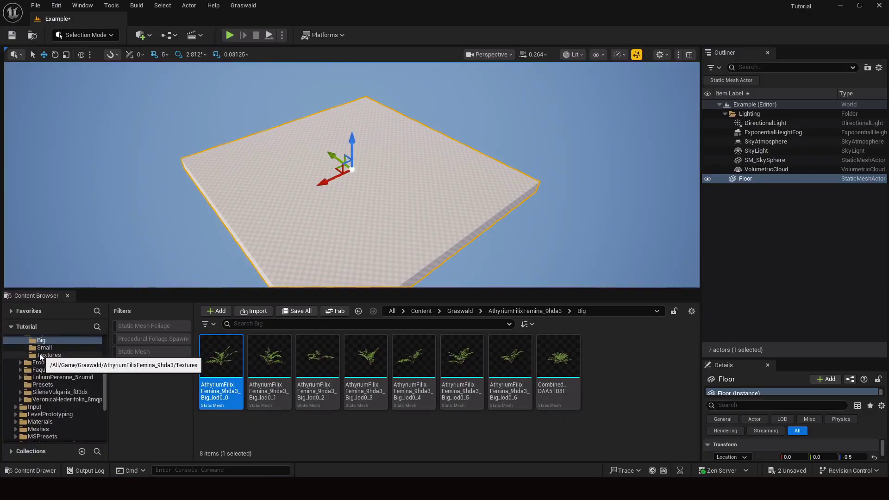
pyautogui.click(51, 346)
pyautogui.scroll(1, 51, 360)
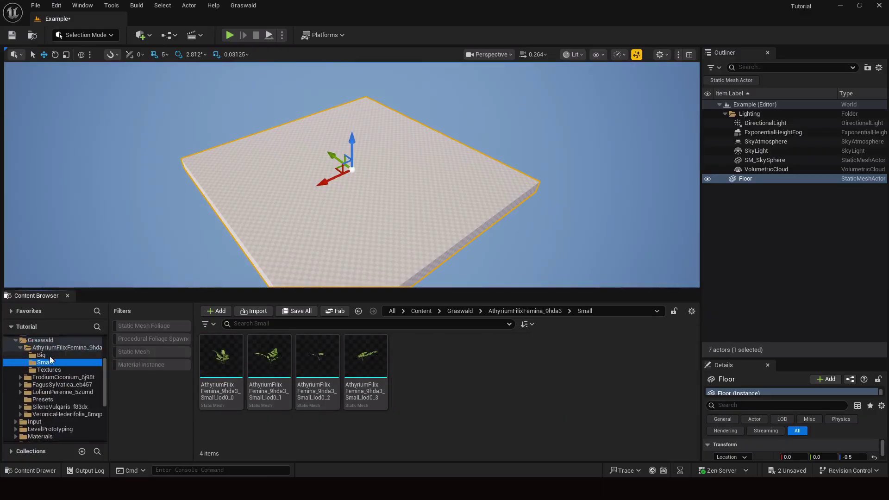
pyautogui.click(43, 355)
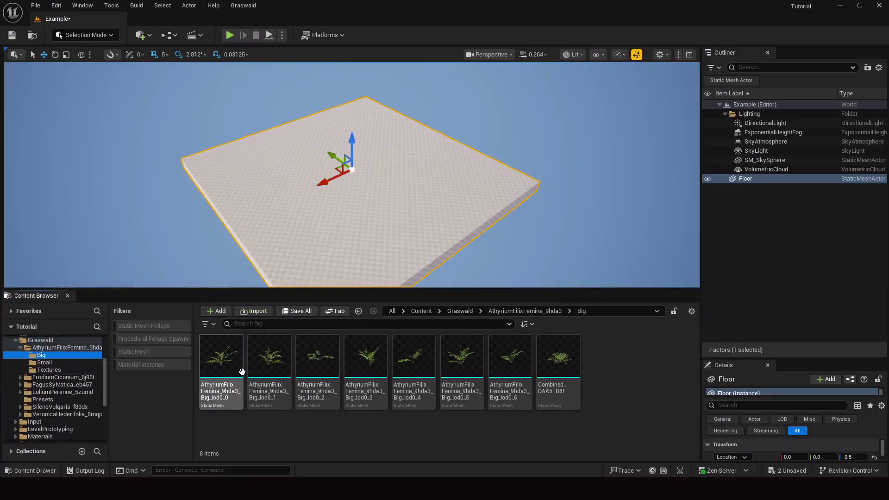
pyautogui.moveTo(228, 369); pyautogui.dragTo(401, 195)
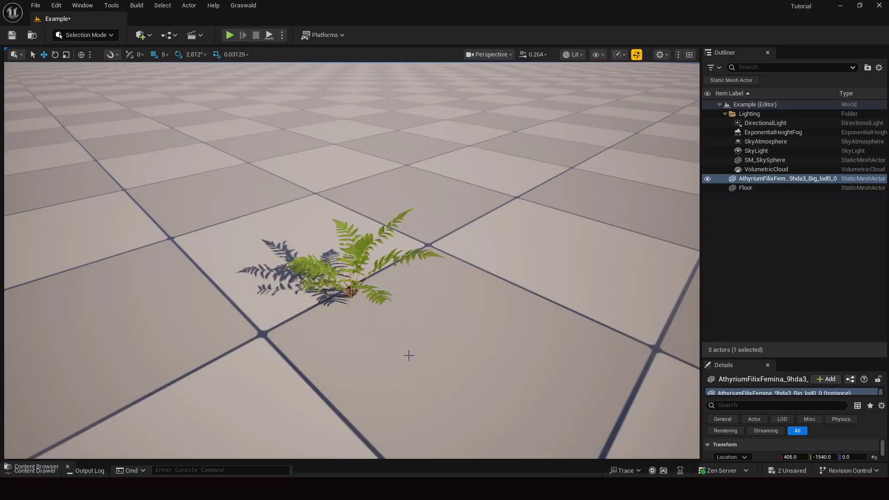
pyautogui.keyDown('alt'); pyautogui.moveTo(421, 342); pyautogui.dragTo(418, 302); pyautogui.keyUp('alt')
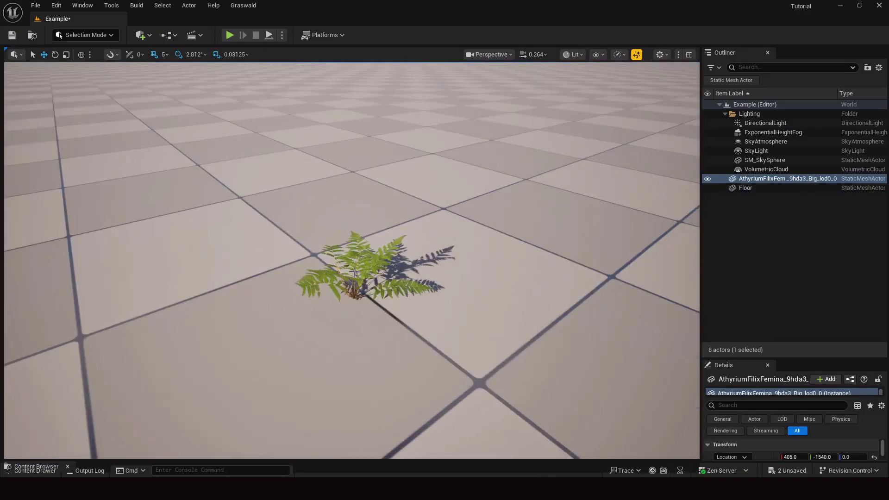
# Set the placed fern's scale to 10 on all three axes and view it up close without selection outlines
pyautogui.click(354, 261)
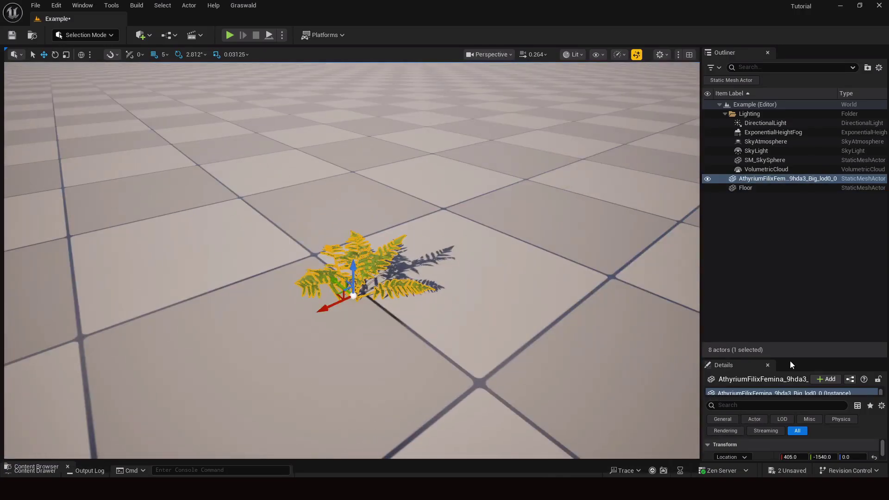
pyautogui.moveTo(793, 363); pyautogui.dragTo(793, 202)
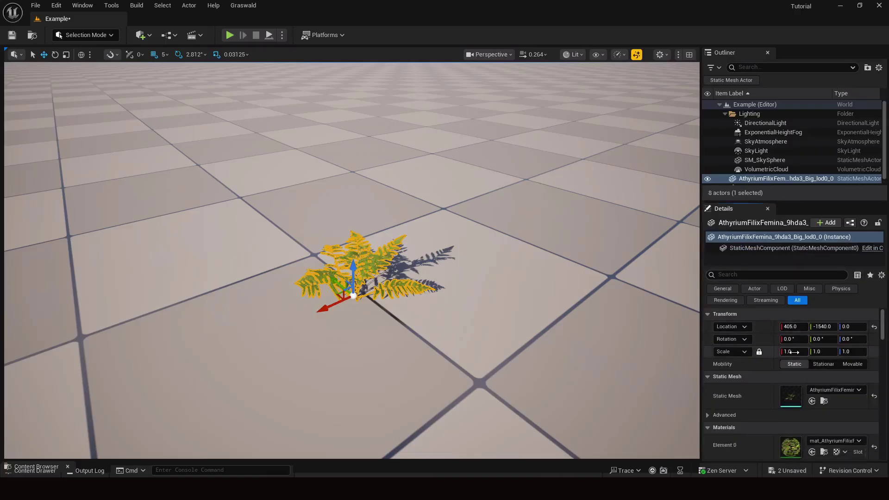
pyautogui.press('Return')
pyautogui.moveTo(453, 244); pyautogui.dragTo(398, 218, button='right')
pyautogui.press('g')
pyautogui.keyDown('alt'); pyautogui.moveTo(454, 243); pyautogui.dragTo(398, 273); pyautogui.keyUp('alt')
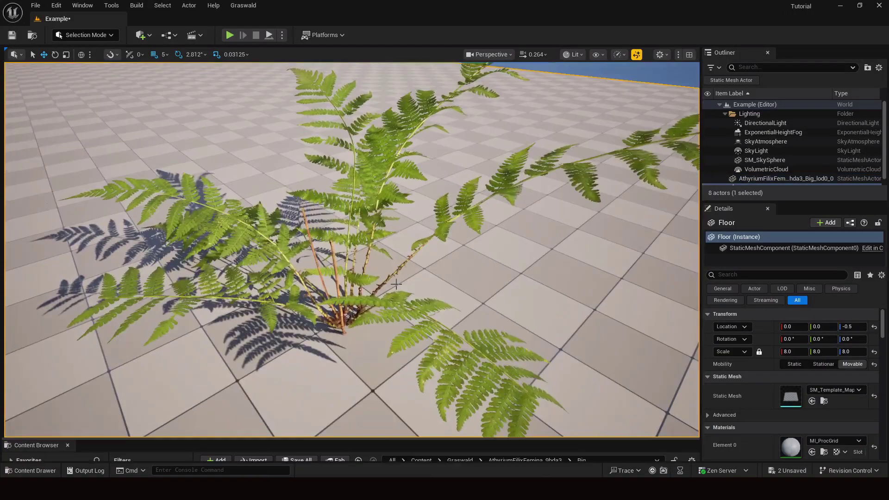
pyautogui.keyDown('alt'); pyautogui.moveTo(396, 284); pyautogui.dragTo(395, 283); pyautogui.keyUp('alt')
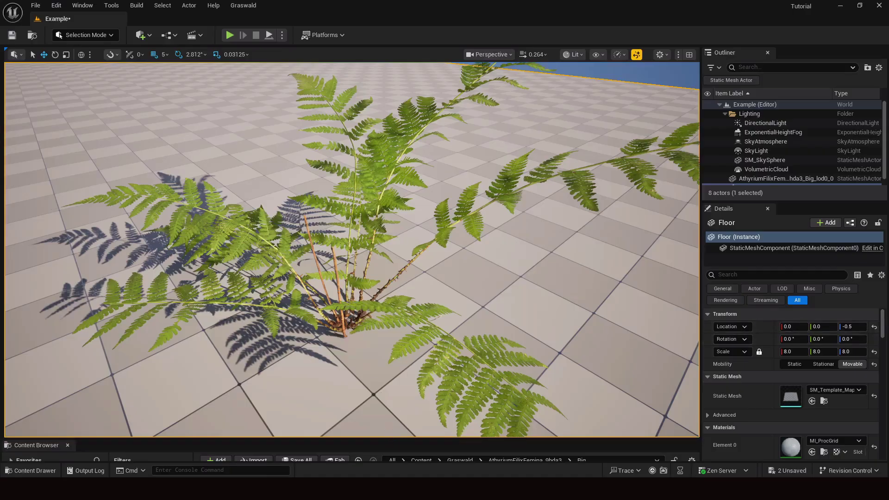
# Open the fern's Element 0 material instance in a maximized editor and widen its parameter area
pyautogui.click(582, 190)
pyautogui.scroll(-1, 788, 435)
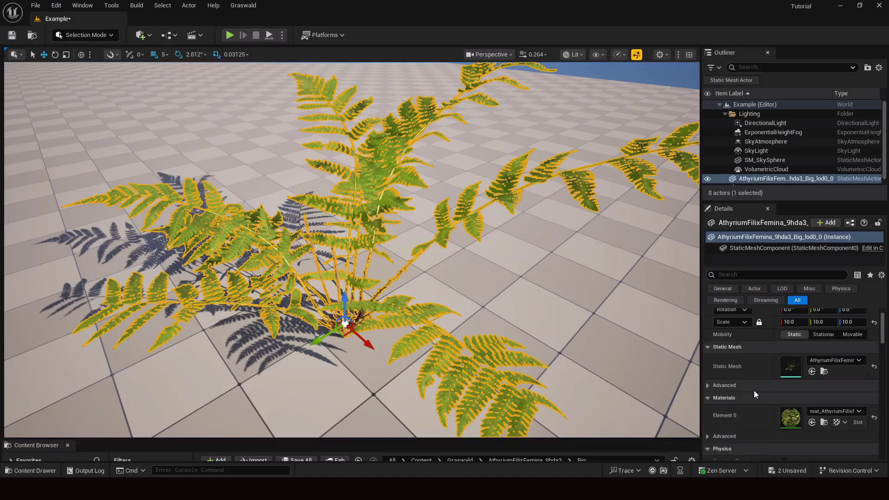
pyautogui.doubleClick(789, 416)
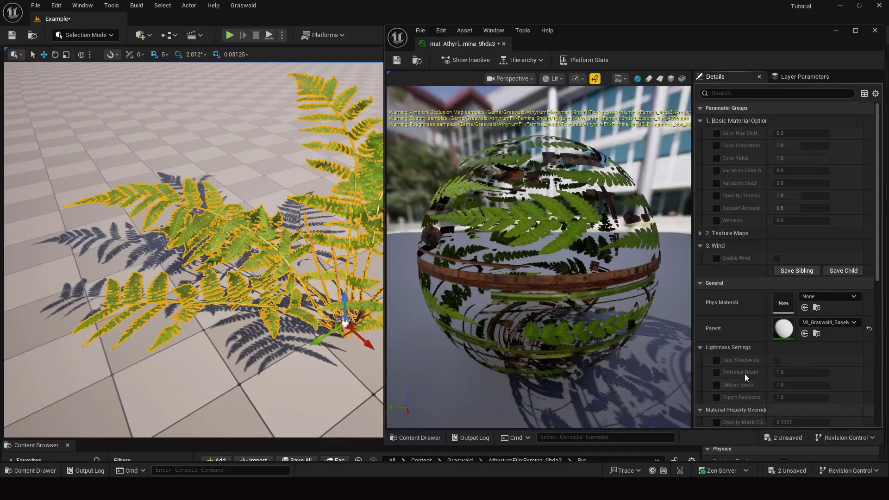
pyautogui.click(856, 35)
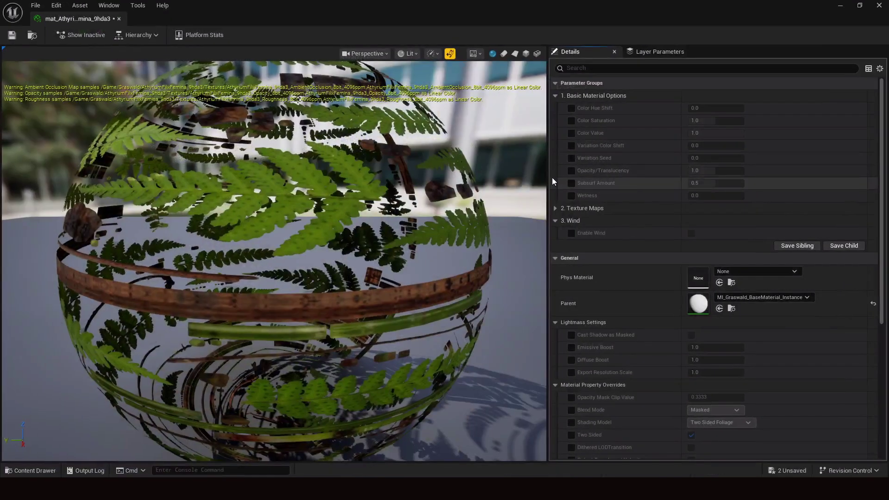
pyautogui.moveTo(550, 176); pyautogui.dragTo(460, 175)
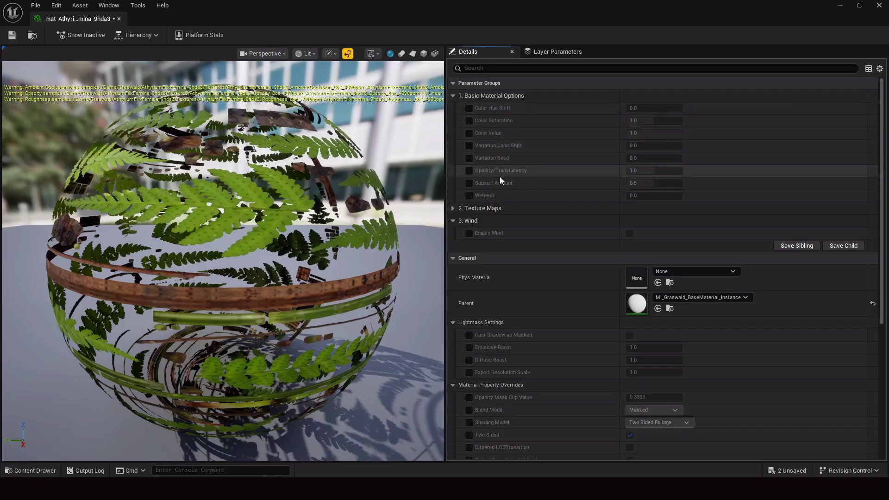
# Examine the fern material's texture maps, including ambient occlusion, base color, opacity, roughness, normal and translucency
pyautogui.click(494, 95)
pyautogui.click(483, 108)
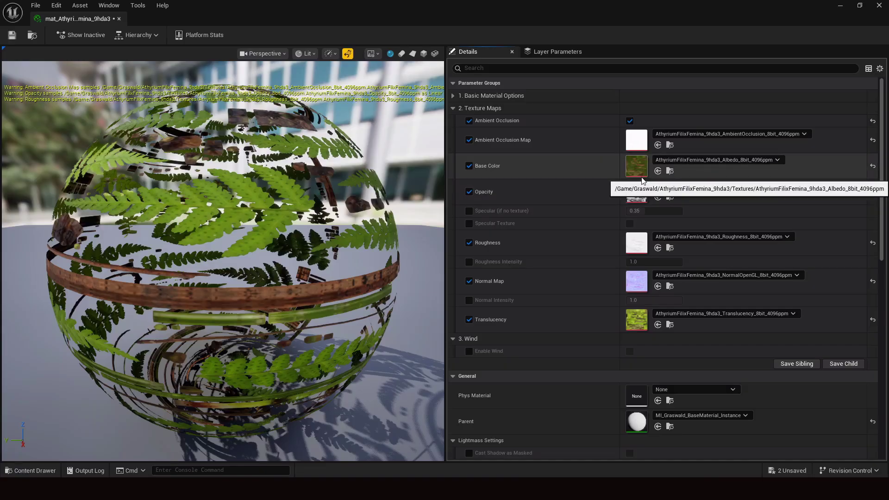
pyautogui.scroll(-1, 221, 190)
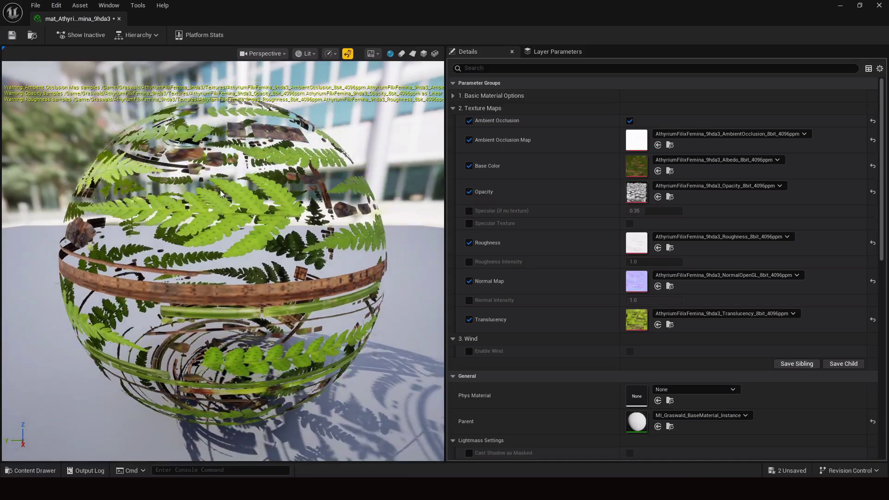
pyautogui.click(452, 108)
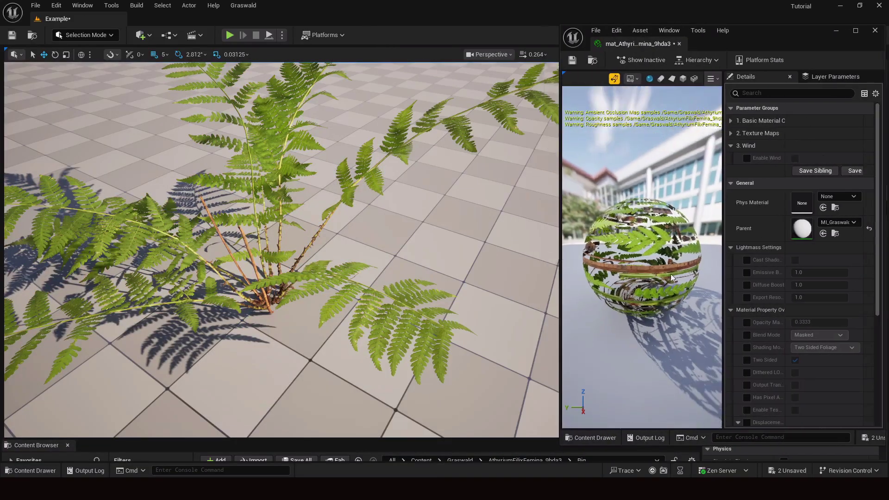
# Turn on Enable Wind in the fern's material instance and view the effect on the plant in the level
pyautogui.moveTo(720, 265); pyautogui.dragTo(607, 264)
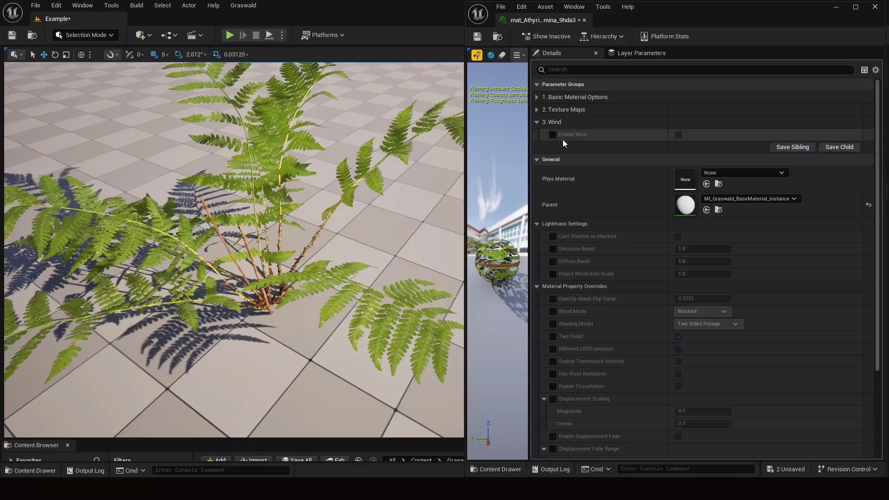
pyautogui.click(552, 135)
pyautogui.click(678, 135)
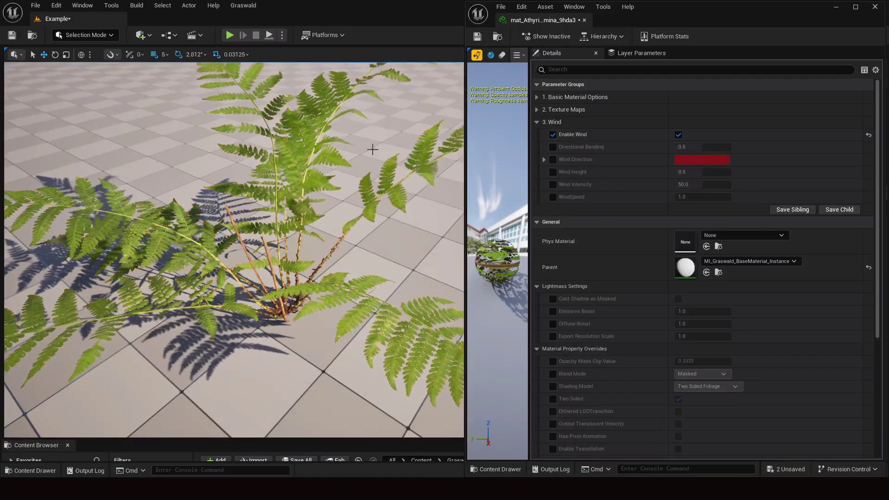
pyautogui.moveTo(371, 151)
pyautogui.mouseDown(button='right')
pyautogui.moveTo(417, 150)
pyautogui.moveTo(376, 151)
pyautogui.mouseUp(button='right')
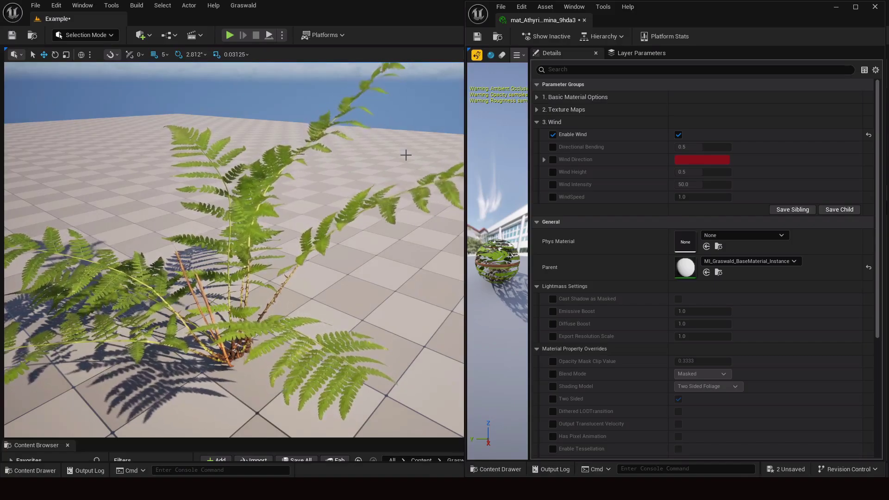
pyautogui.moveTo(350, 195)
pyautogui.mouseDown(button='right')
pyautogui.moveTo(416, 196)
pyautogui.moveTo(361, 198)
pyautogui.moveTo(370, 202)
pyautogui.moveTo(324, 250)
pyautogui.moveTo(358, 198)
pyautogui.mouseUp(button='right')
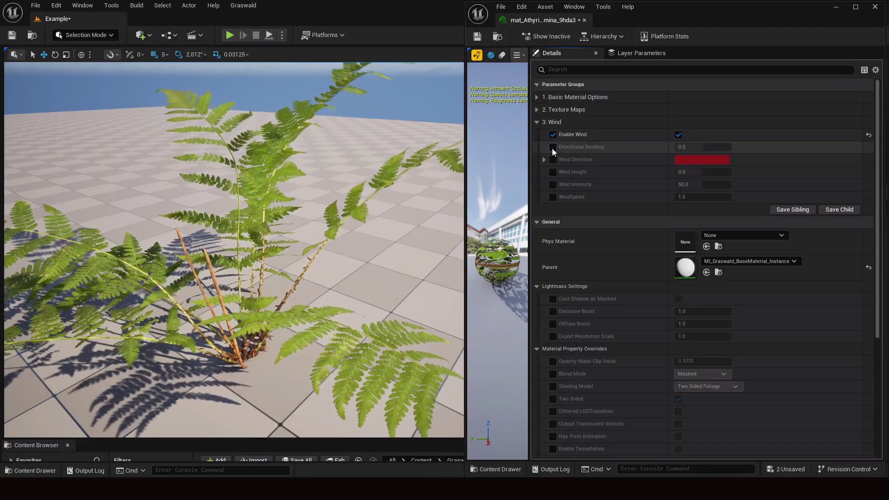
# Enable the Directional Bending, Wind Direction, Wind Height, Wind Intensity and WindSpeed overrides
pyautogui.click(552, 148)
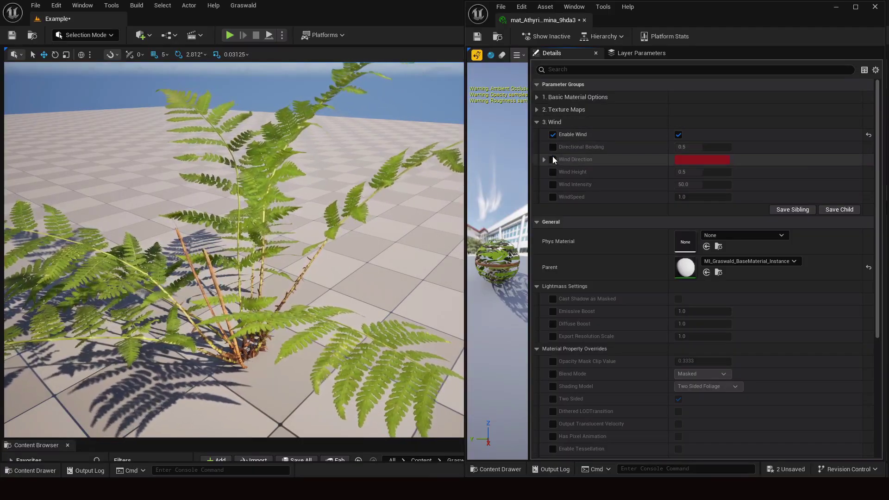
pyautogui.click(552, 158)
pyautogui.click(553, 172)
pyautogui.click(553, 184)
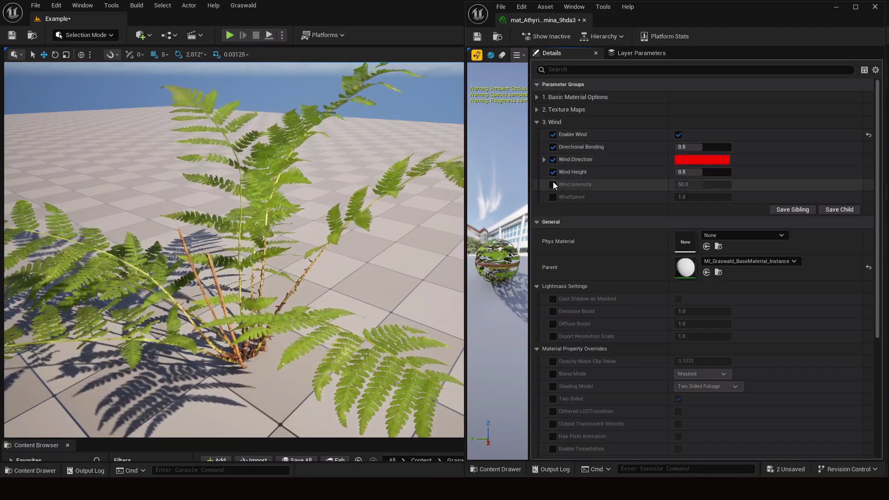
pyautogui.click(553, 197)
pyautogui.moveTo(384, 190); pyautogui.dragTo(377, 213)
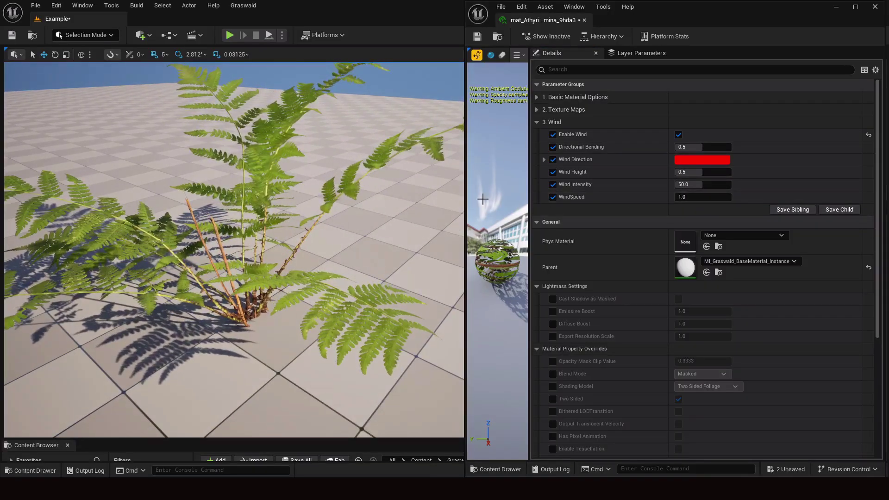
# Set the fern material's WindSpeed to 3 and its Wind Intensity to 100
pyautogui.moveTo(687, 198)
pyautogui.mouseDown()
pyautogui.moveTo(722, 198)
pyautogui.moveTo(690, 198)
pyautogui.mouseUp()
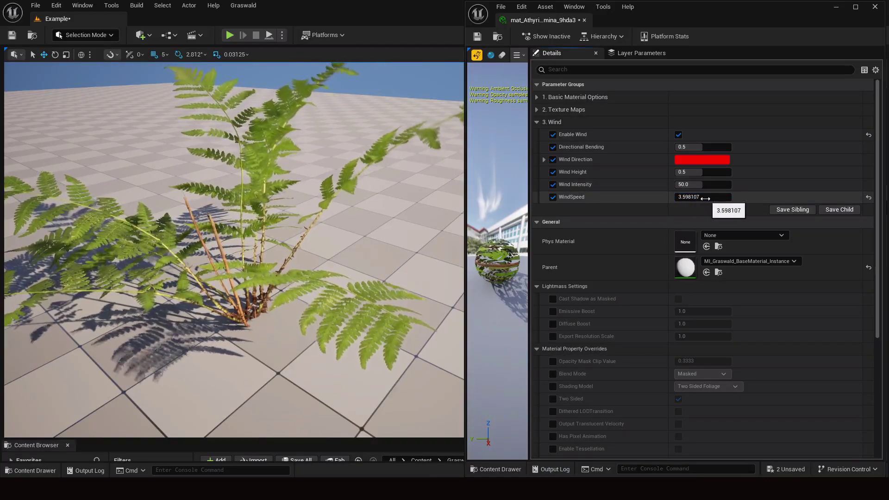
pyautogui.click(696, 199)
pyautogui.write('3')
pyautogui.press('Return')
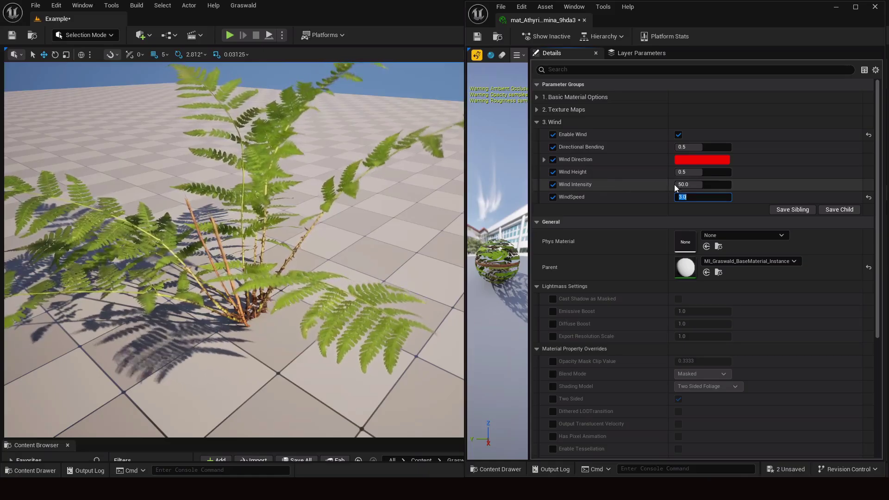
pyautogui.click(692, 184)
pyautogui.write('100')
pyautogui.press('Return')
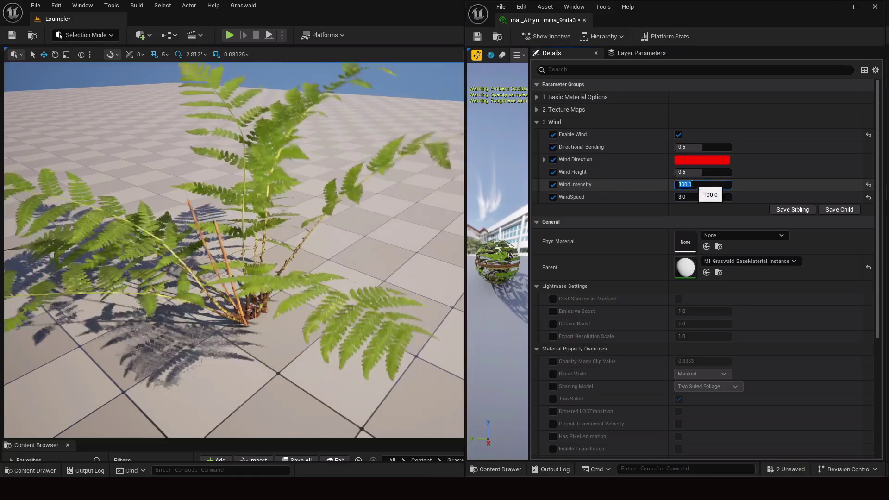
# Set the Wind Height to 2.0 and inspect the fern's swaying from different angles
pyautogui.moveTo(370, 208); pyautogui.dragTo(324, 185, button='right')
pyautogui.moveTo(280, 144); pyautogui.dragTo(324, 145, button='right')
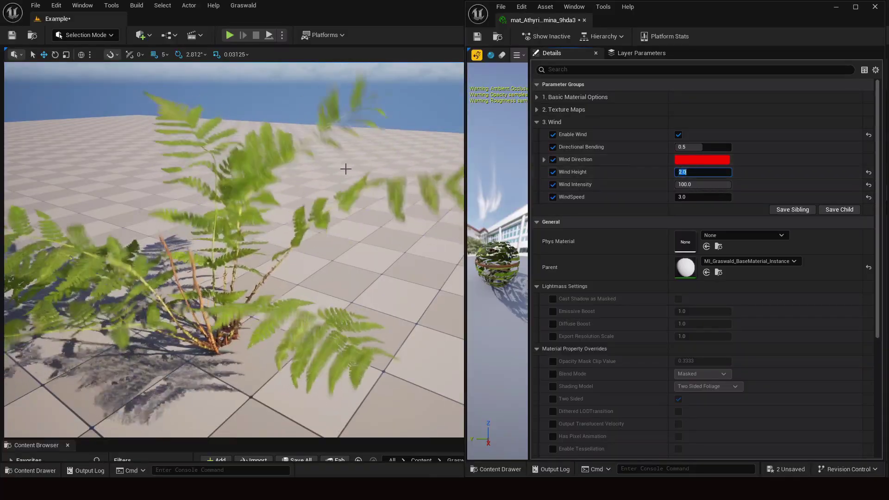
pyautogui.press('s')
pyautogui.moveTo(345, 169)
pyautogui.mouseDown(button='right')
pyautogui.moveTo(260, 142)
pyautogui.moveTo(319, 144)
pyautogui.moveTo(341, 180)
pyautogui.mouseUp(button='right')
pyautogui.press('w')
pyautogui.press('a')
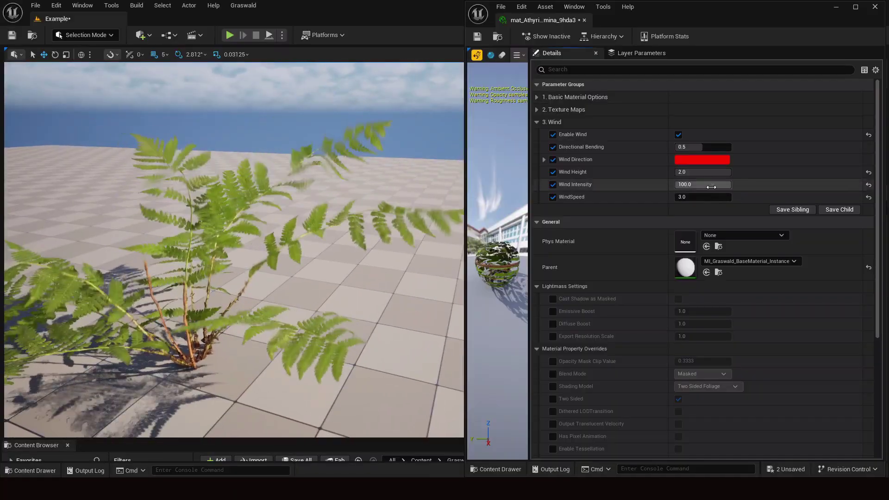
# Set the fern material's Wind Intensity to 50 and WindSpeed to 1.0, and view the gentler sway in the level
pyautogui.click(712, 187)
pyautogui.write('50')
pyautogui.press('Return')
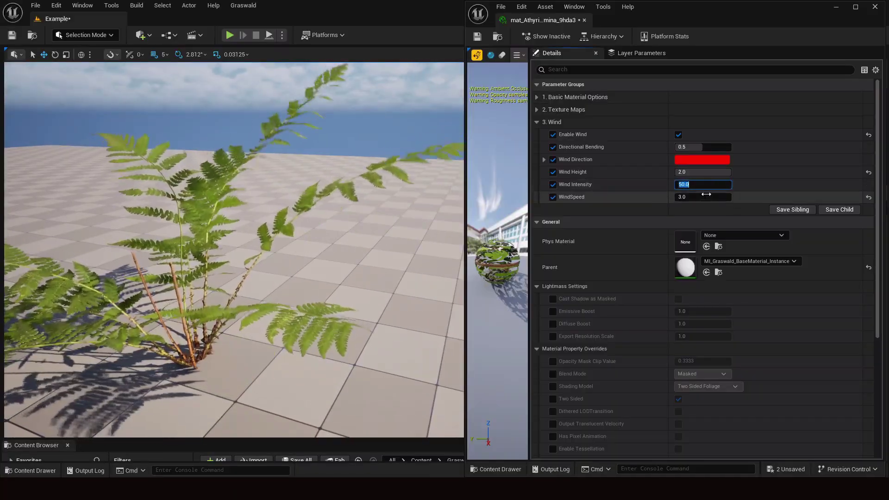
pyautogui.click(704, 200)
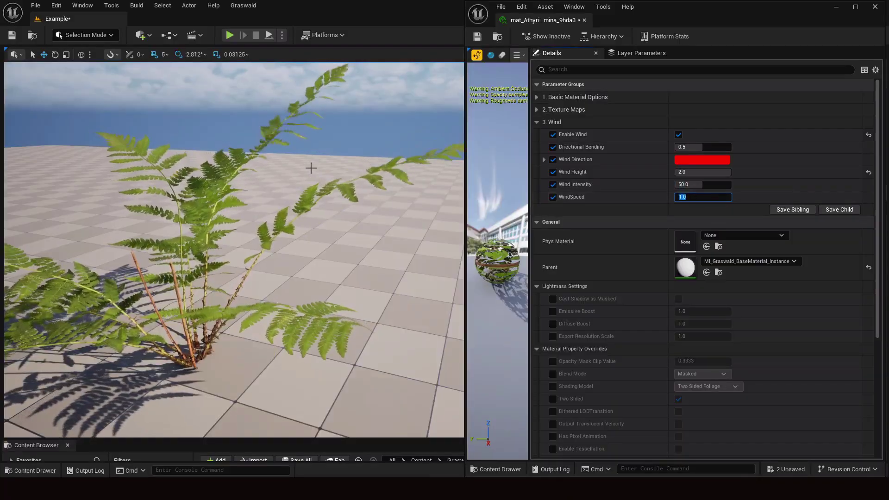
pyautogui.moveTo(307, 167); pyautogui.dragTo(398, 143, button='right')
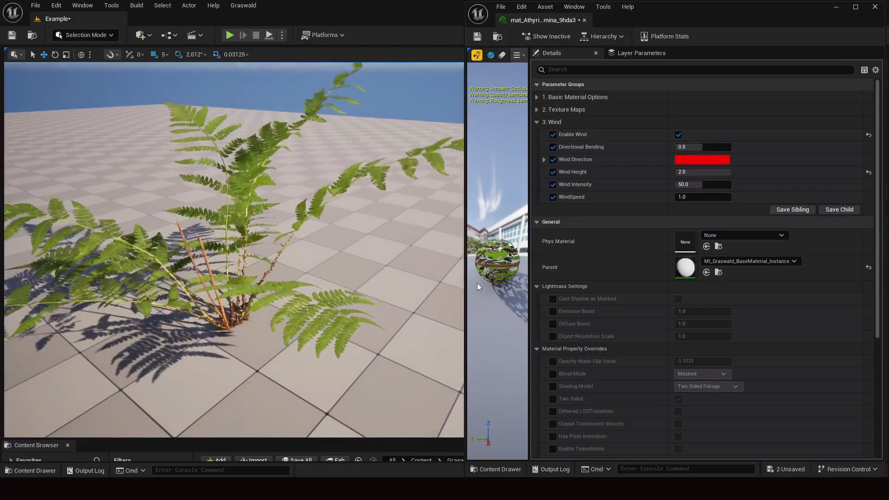
# Place the AthyriumFilixFemina_9hda3_Big_lod0_1 fern mesh behind the first plant in the level and scale it uniformly to 10
pyautogui.click(830, 8)
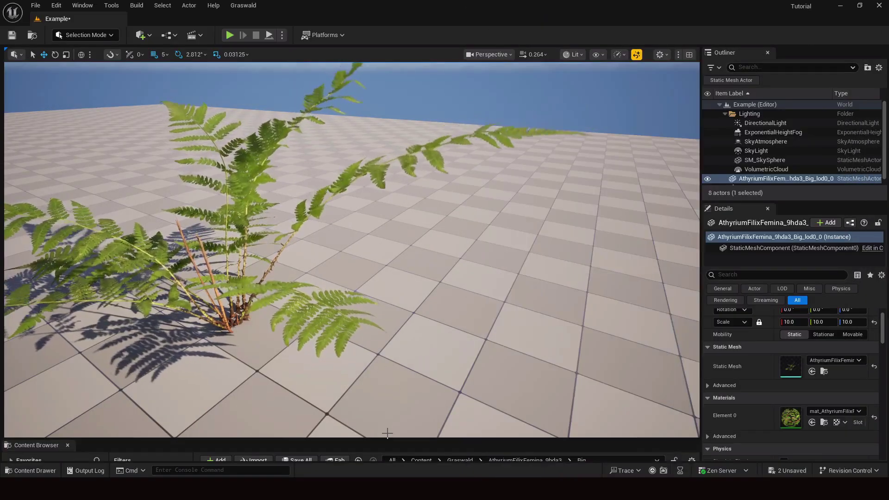
pyautogui.moveTo(389, 439); pyautogui.dragTo(392, 282)
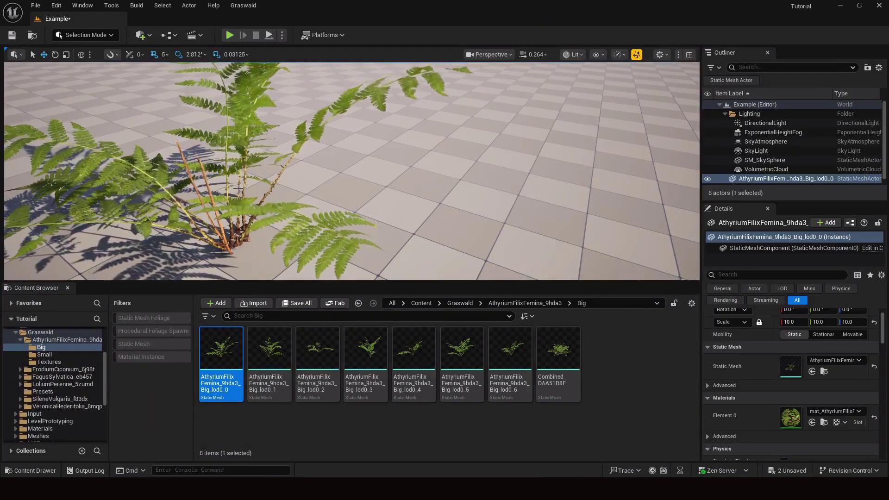
pyautogui.moveTo(270, 348); pyautogui.dragTo(474, 143)
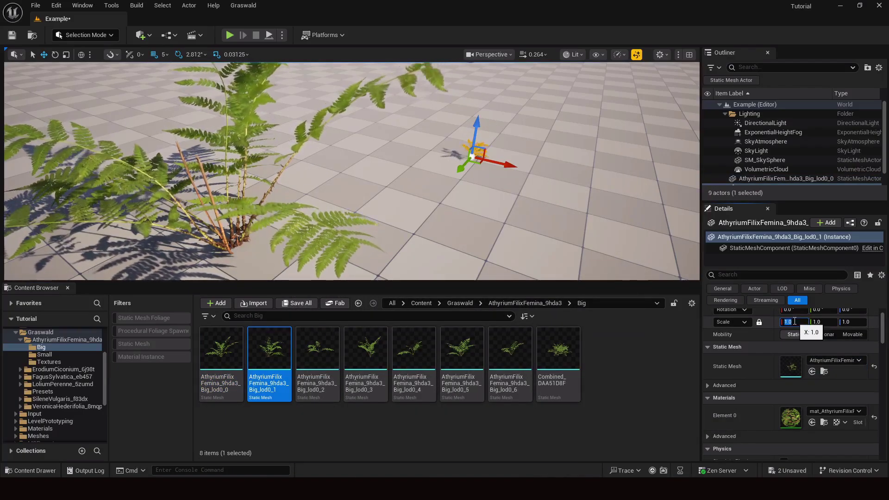
pyautogui.write('10')
pyautogui.press('Return')
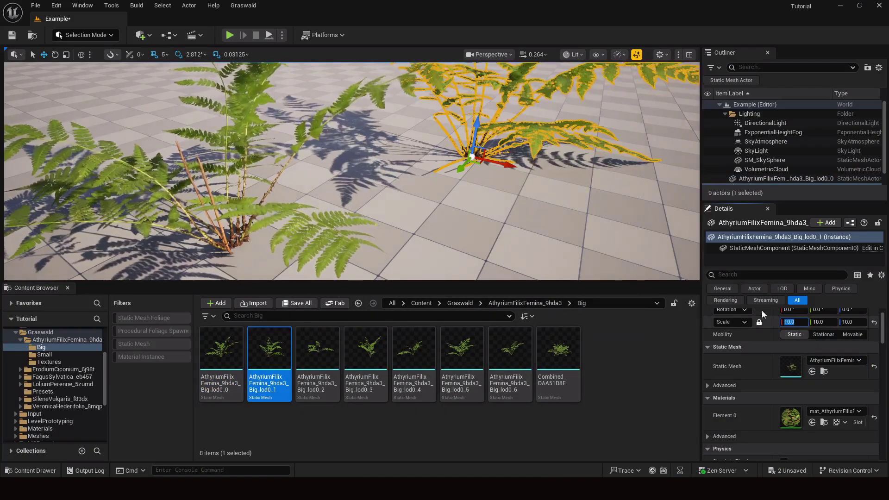
# Switch the viewport to Game View and inspect the group of swaying ferns from different angles
pyautogui.moveTo(569, 142)
pyautogui.mouseDown(button='right')
pyautogui.moveTo(555, 144)
pyautogui.moveTo(568, 142)
pyautogui.moveTo(569, 158)
pyautogui.moveTo(562, 153)
pyautogui.mouseUp(button='right')
pyautogui.press('g')
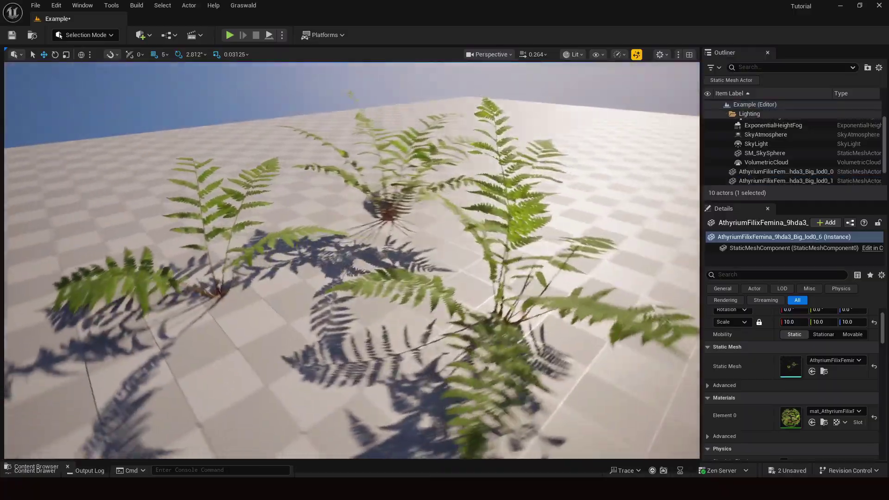
pyautogui.moveTo(352, 261); pyautogui.dragTo(273, 289, button='right')
pyautogui.keyDown('alt'); pyautogui.moveTo(352, 260); pyautogui.dragTo(476, 259); pyautogui.keyUp('alt')
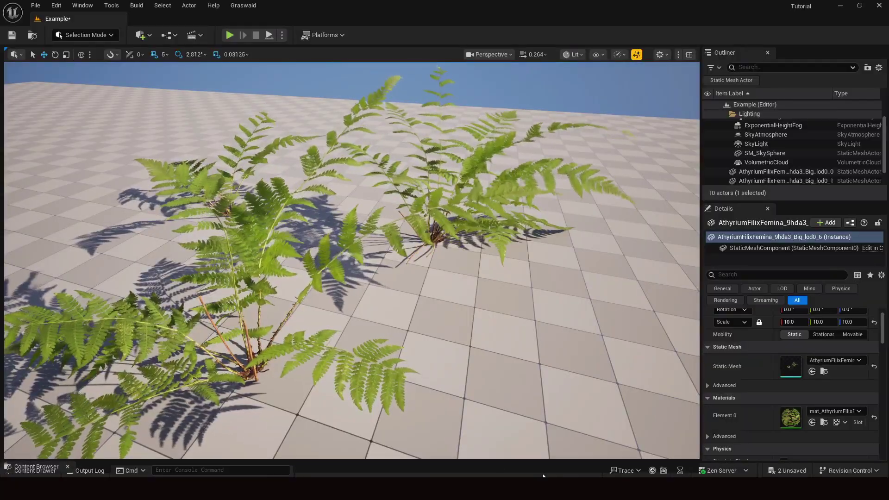
# Return to the fern's material instance and review its Basic Material Options and Texture Maps parameter groups
pyautogui.moveTo(558, 486)
pyautogui.click(597, 453)
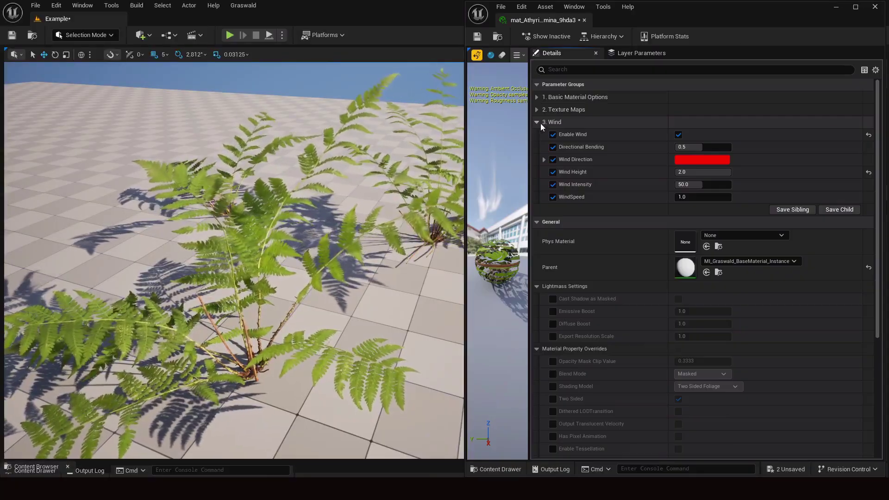
pyautogui.click(539, 123)
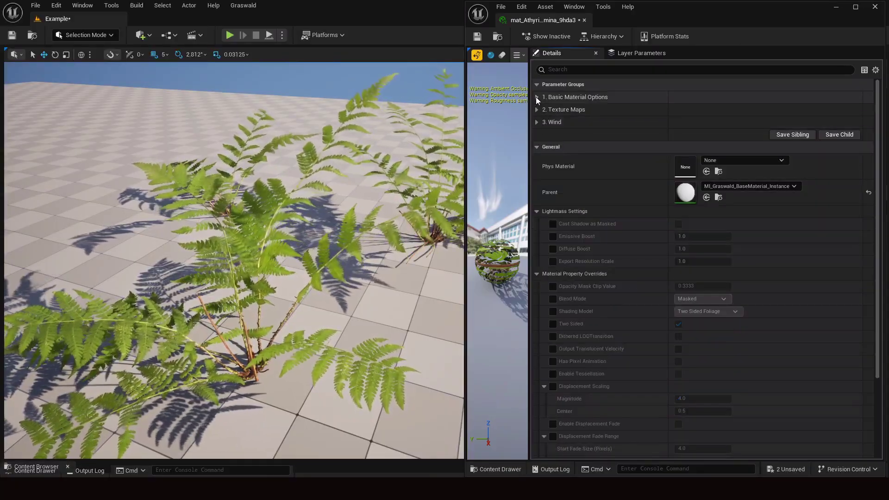
pyautogui.click(536, 97)
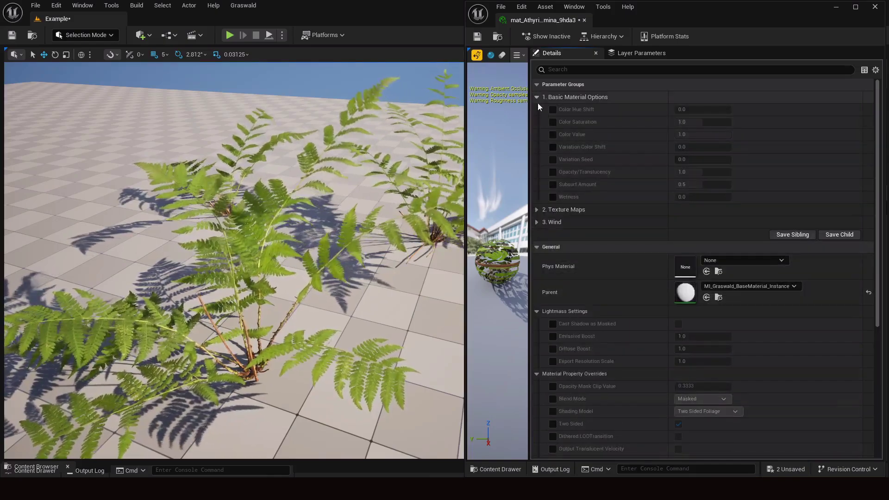
pyautogui.click(536, 98)
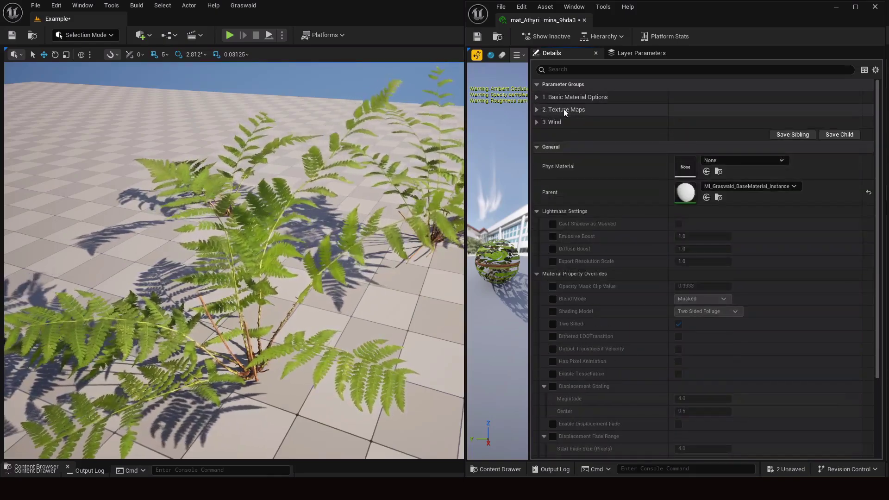
pyautogui.click(538, 111)
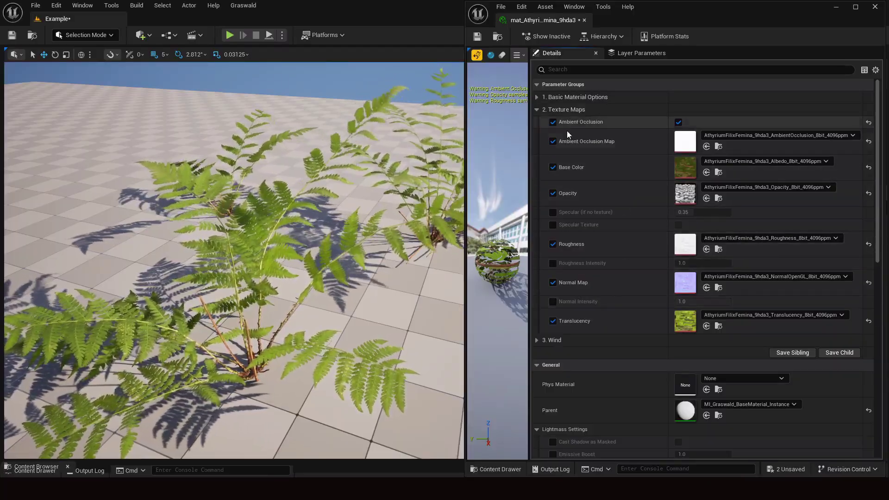
pyautogui.click(537, 110)
# Enable all the Basic Material Options overrides, from Color Hue Shift through Wetness, in the fern's material instance
pyautogui.click(537, 98)
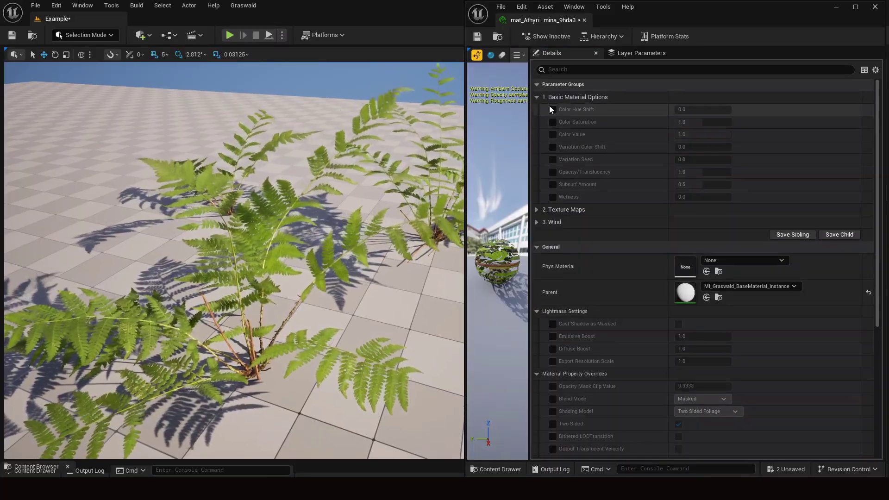
pyautogui.click(552, 109)
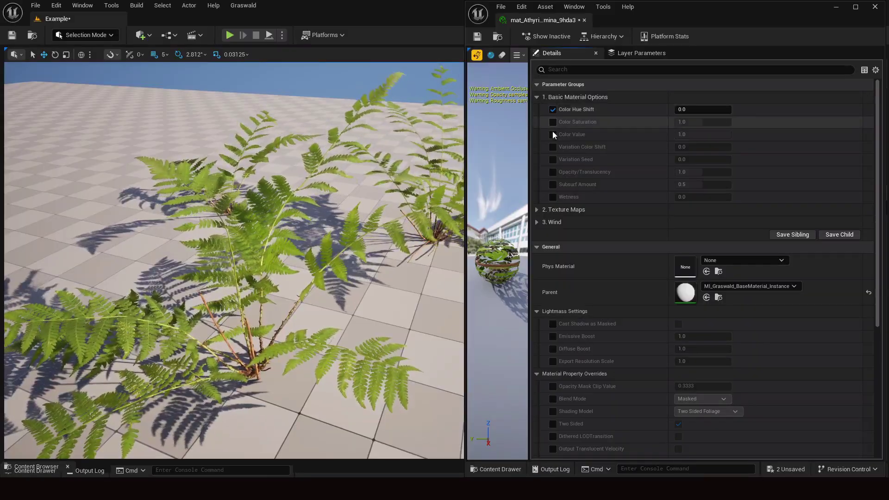
pyautogui.click(552, 122)
pyautogui.click(553, 134)
pyautogui.click(552, 147)
pyautogui.click(552, 159)
pyautogui.click(552, 172)
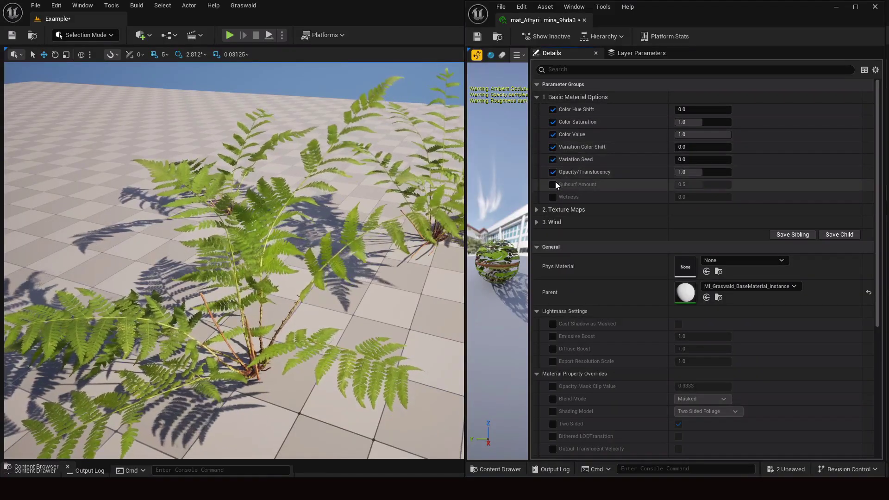
pyautogui.click(552, 184)
pyautogui.click(553, 197)
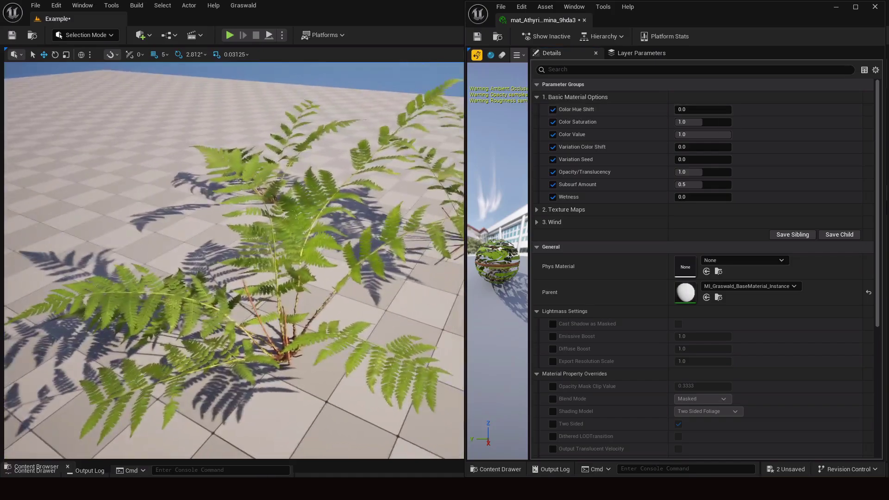
pyautogui.moveTo(295, 199); pyautogui.dragTo(341, 190, button='right')
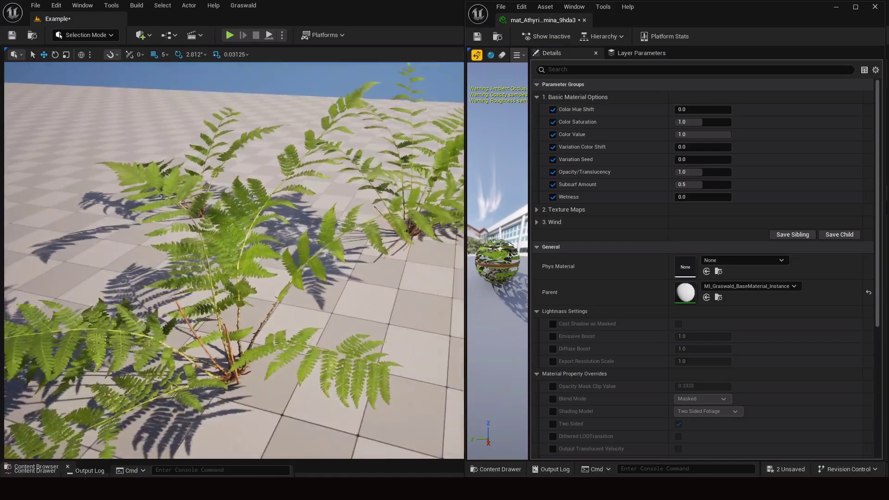